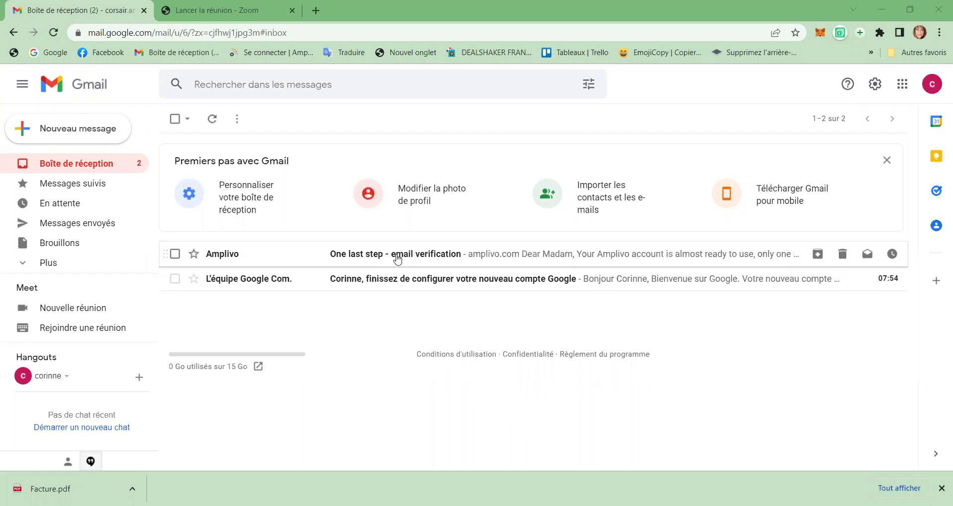
Step: Open Amplivo's 'One last step - email verification' email and follow its verification link
left_click(397, 256)
scroll(453, 315, "down", 3)
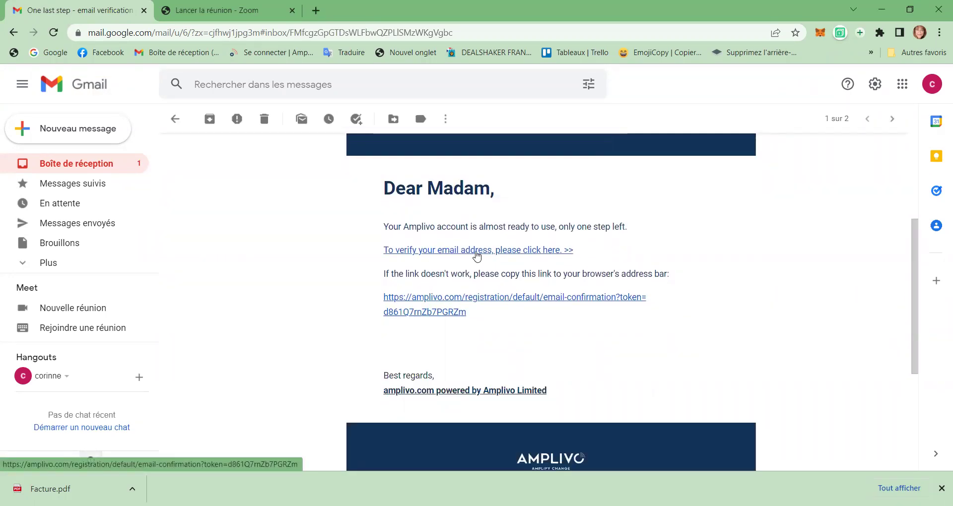
left_click(477, 255)
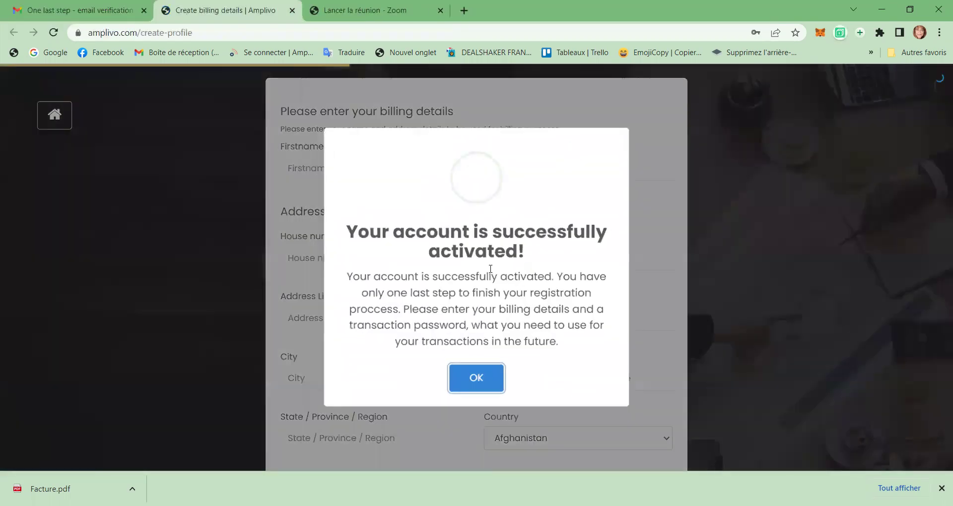
Step: Dismiss the activation notice and enter the billing first and last name
left_click(471, 380)
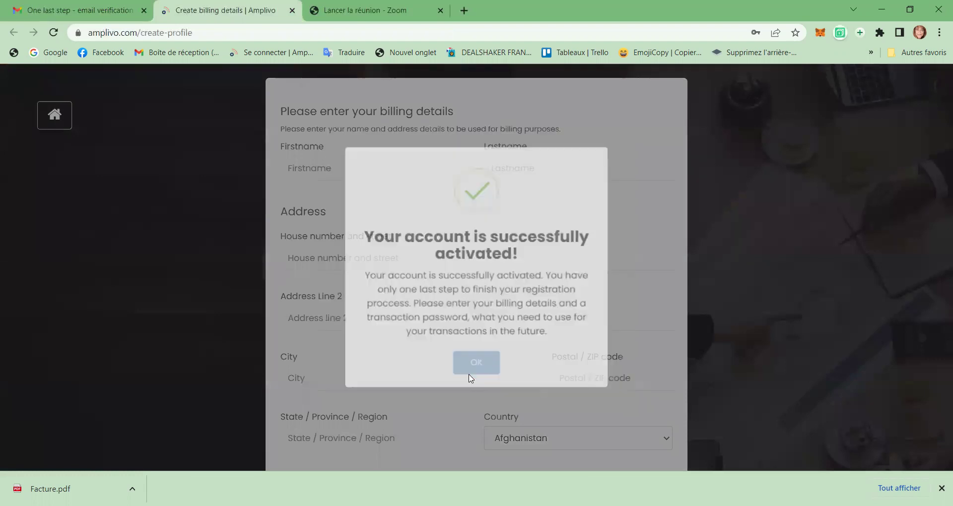
left_click(323, 167)
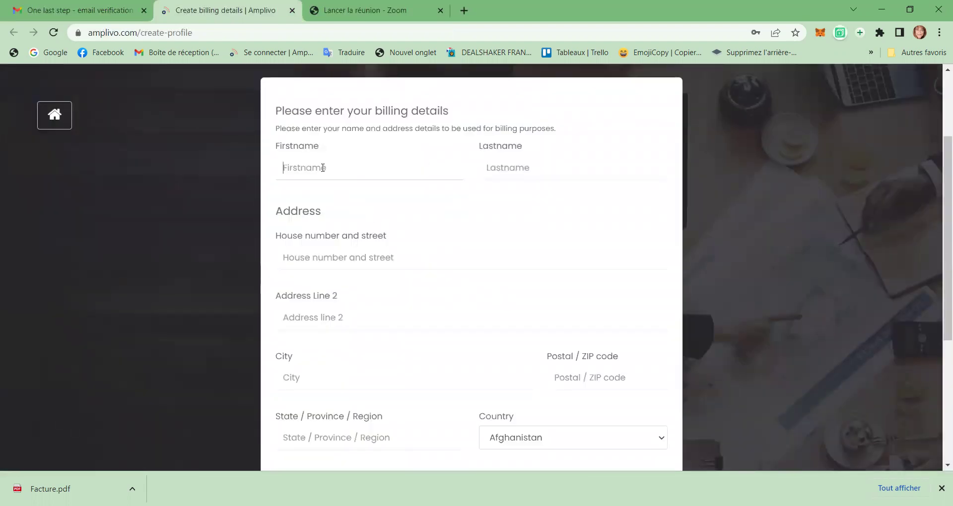
left_click(509, 170)
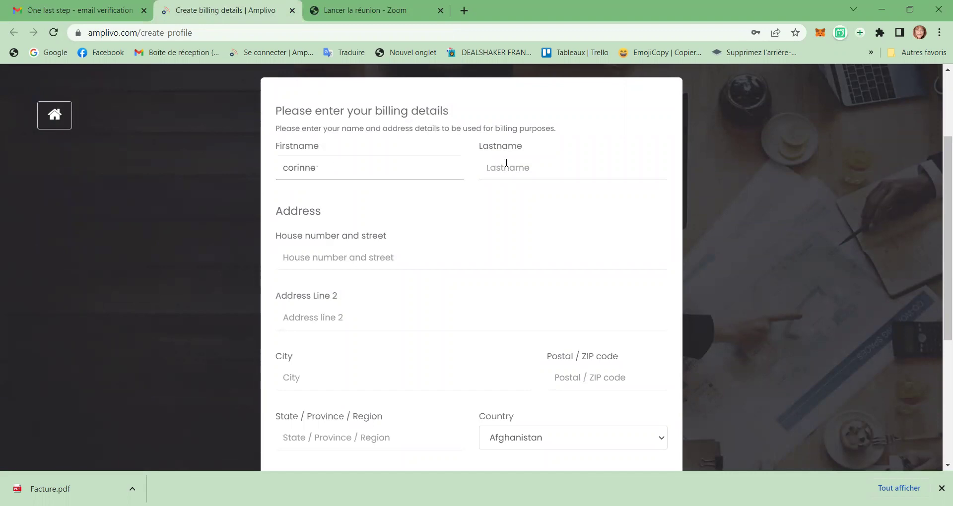
Step: Fill in the billing street address, city, postal code and region
left_click(298, 264)
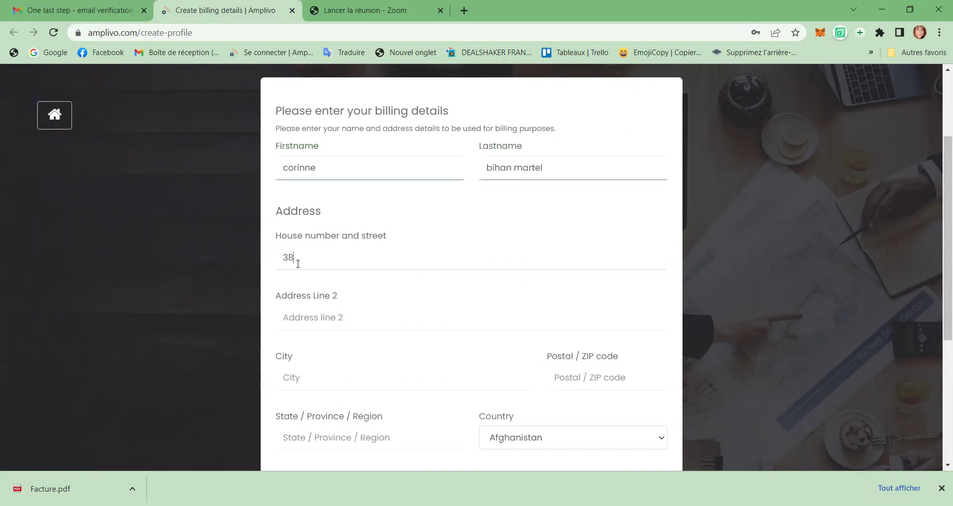
scroll(302, 360, "down", 3)
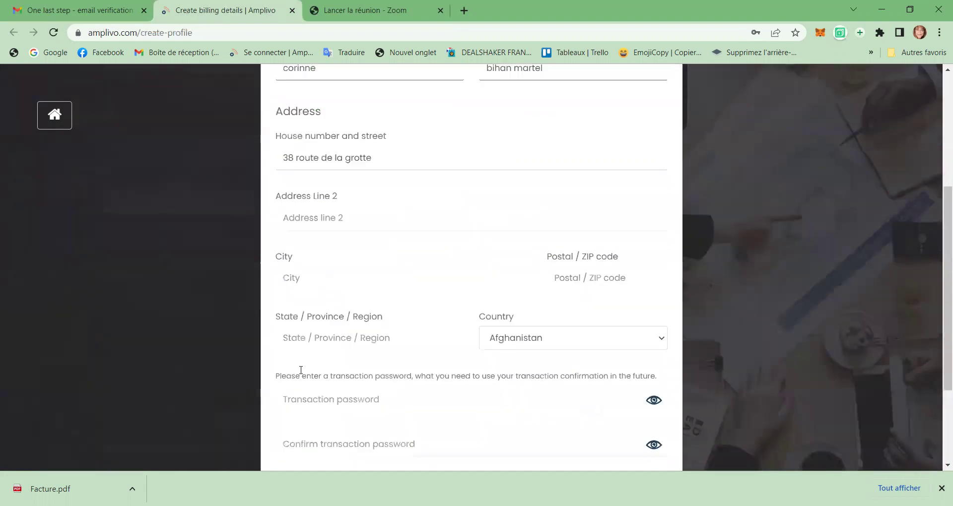
left_click(292, 258)
type("Sy")
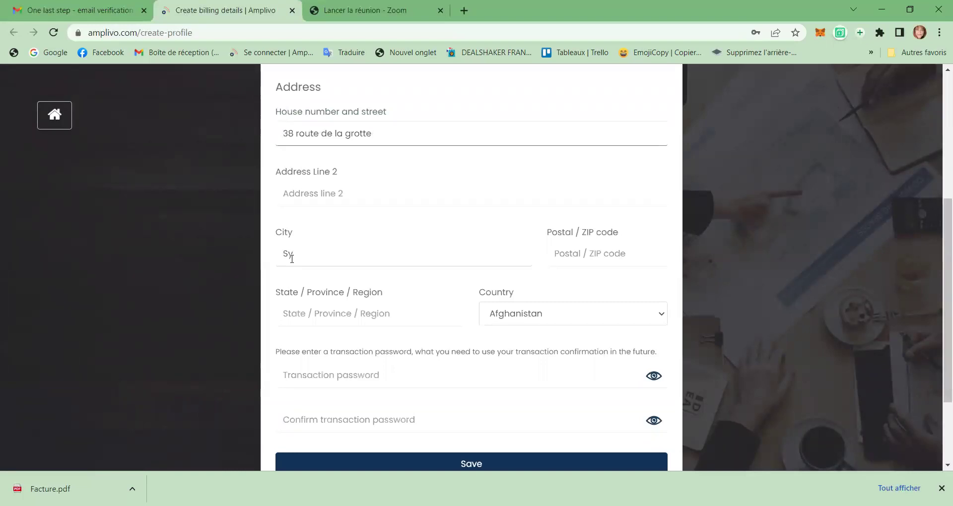
key("BackSpace")
left_click(558, 257)
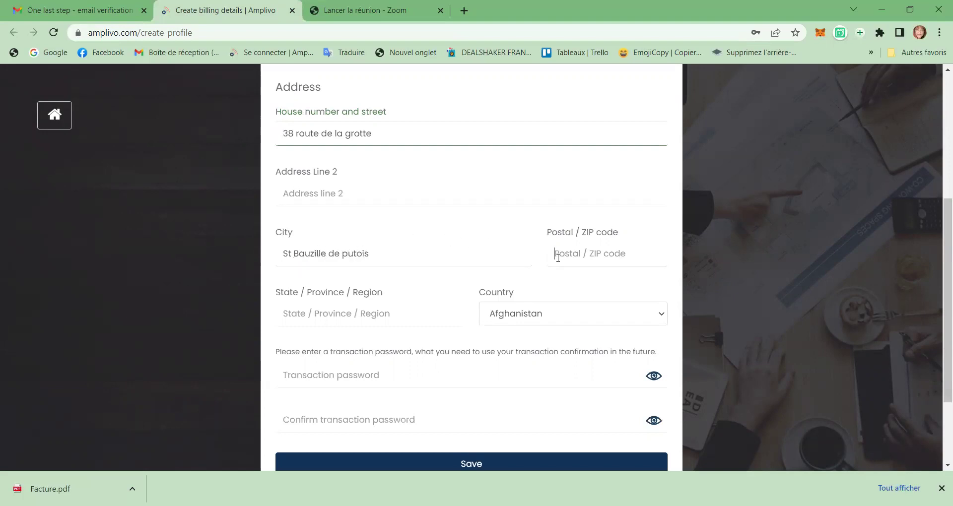
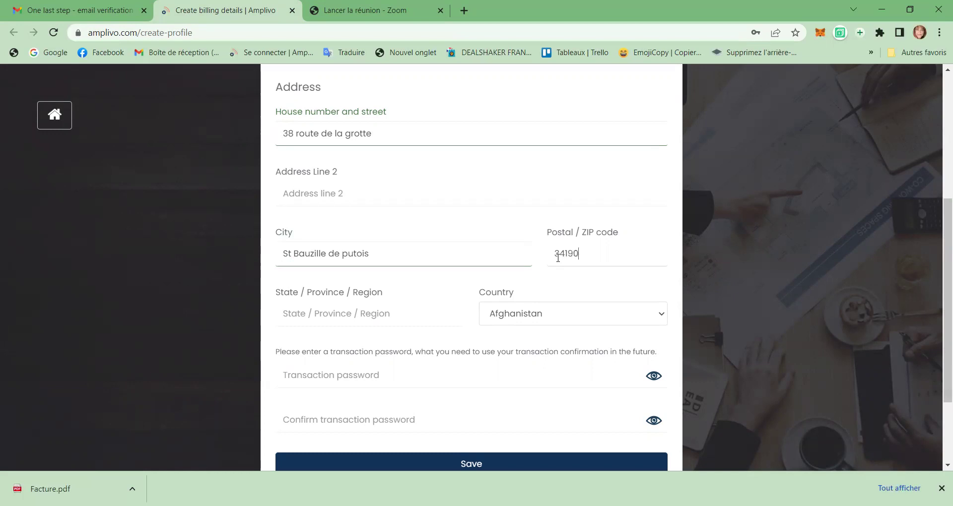
scroll(528, 270, "down", 3)
left_click(326, 200)
type("Occitanie")
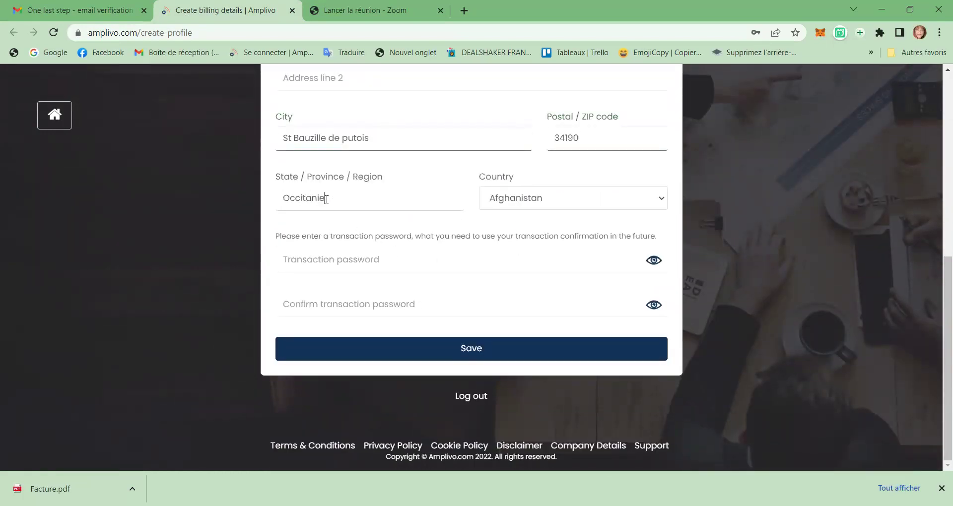
Step: Choose France from the Country list and dismiss the browser's saved-password suggestions
left_click(664, 201)
scroll(560, 338, "down", 15)
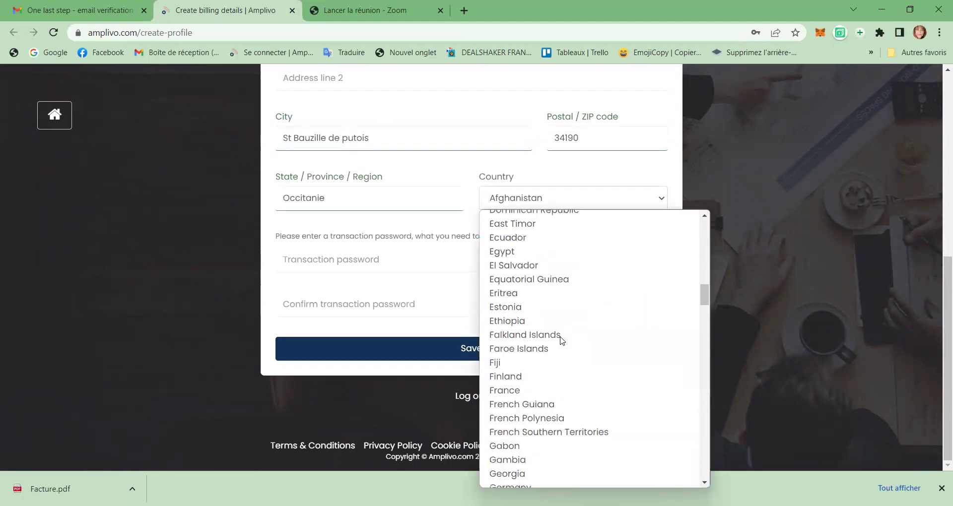
scroll(561, 341, "down", 3)
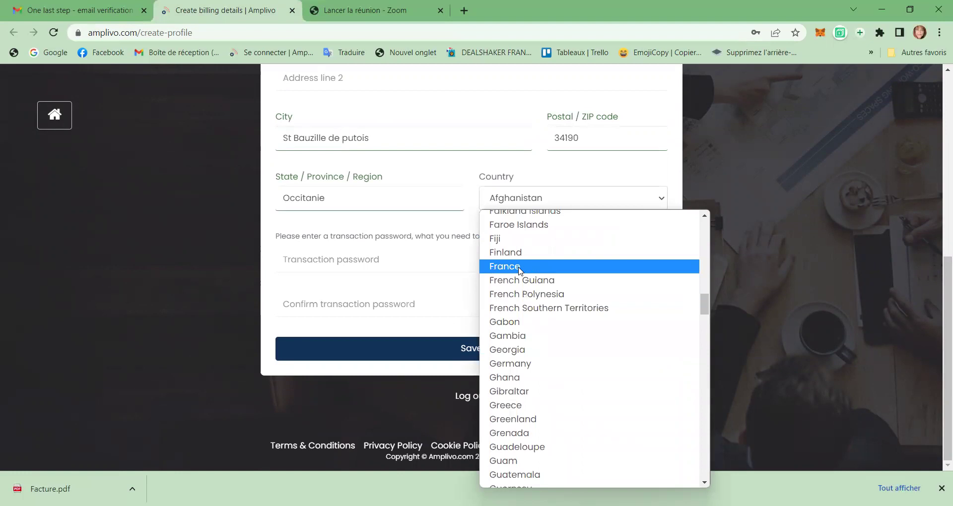
left_click(520, 268)
left_click(363, 262)
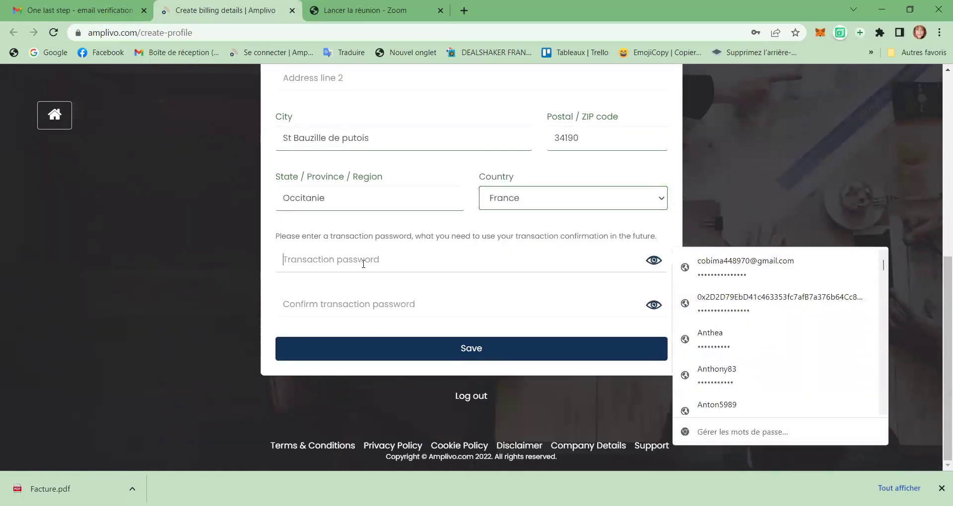
left_click(725, 210)
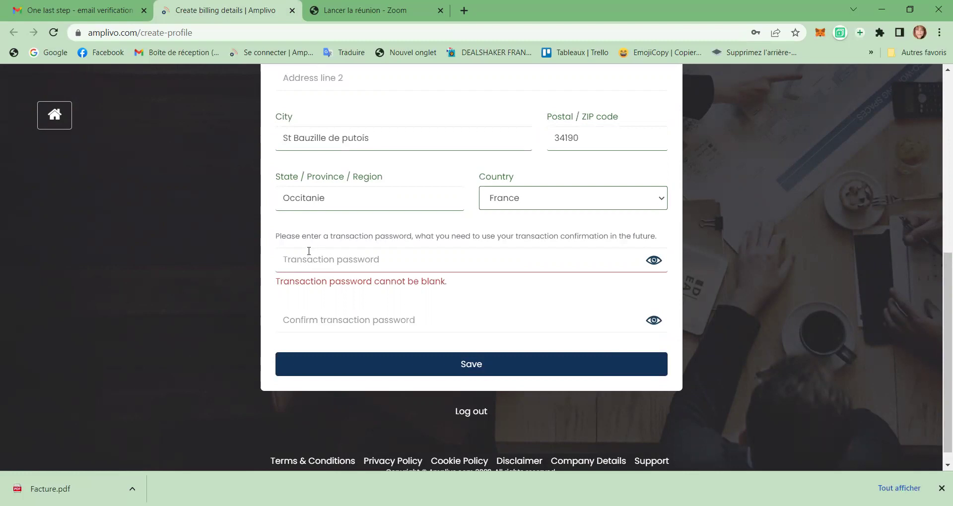
Step: Enter the transaction password in both password fields and save the billing details
left_click(283, 259)
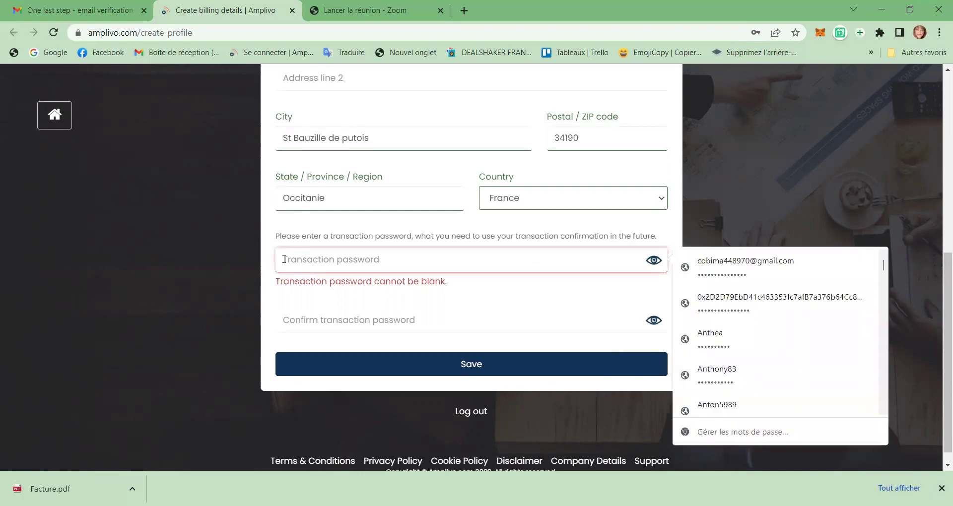
type("••••••••")
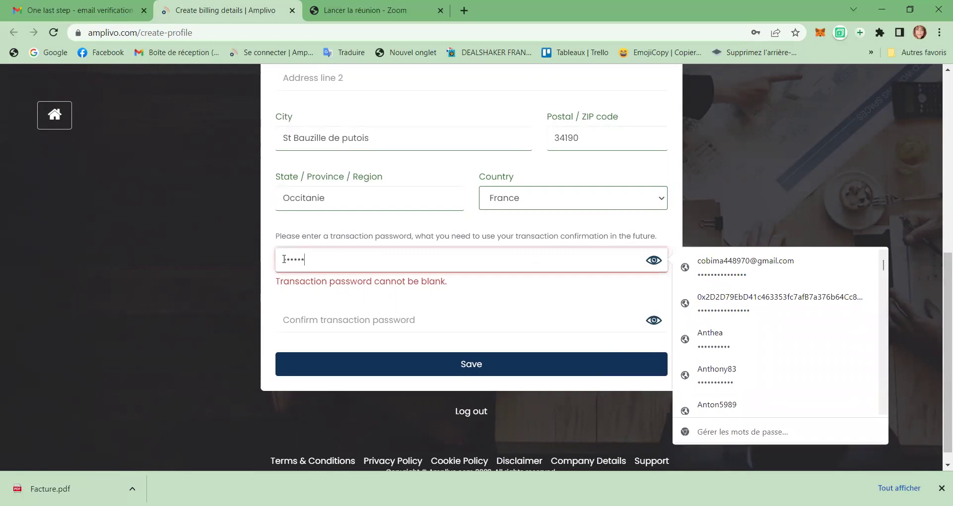
type("•••••••")
left_click(286, 321)
type("••••••••••••••")
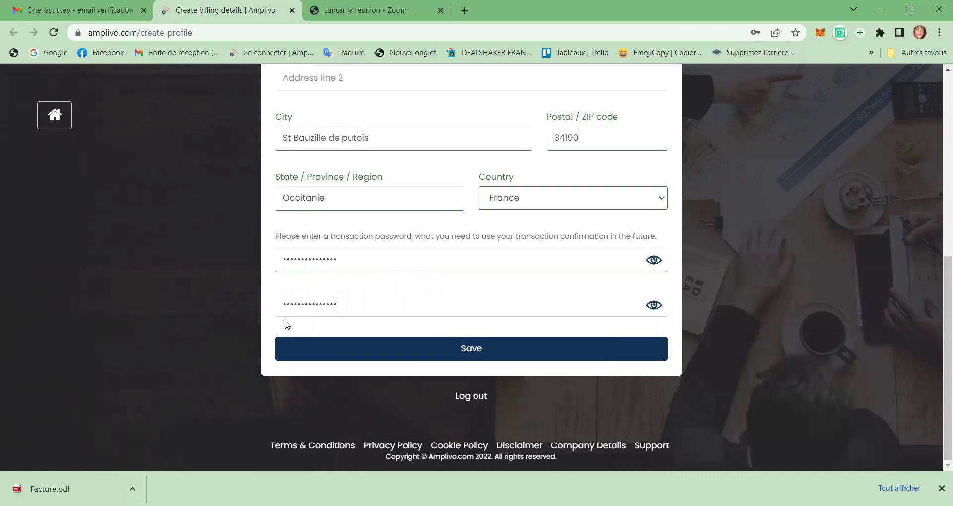
left_click(481, 350)
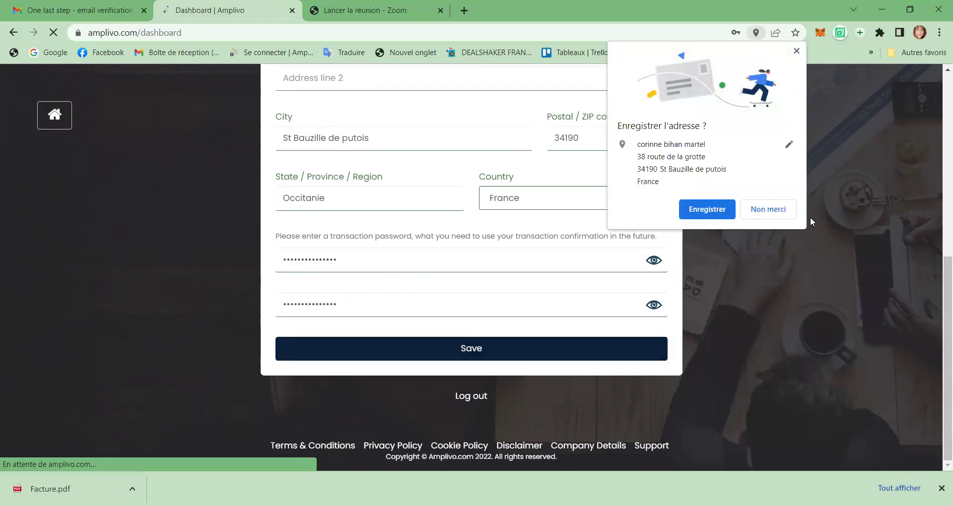
left_click(510, 357)
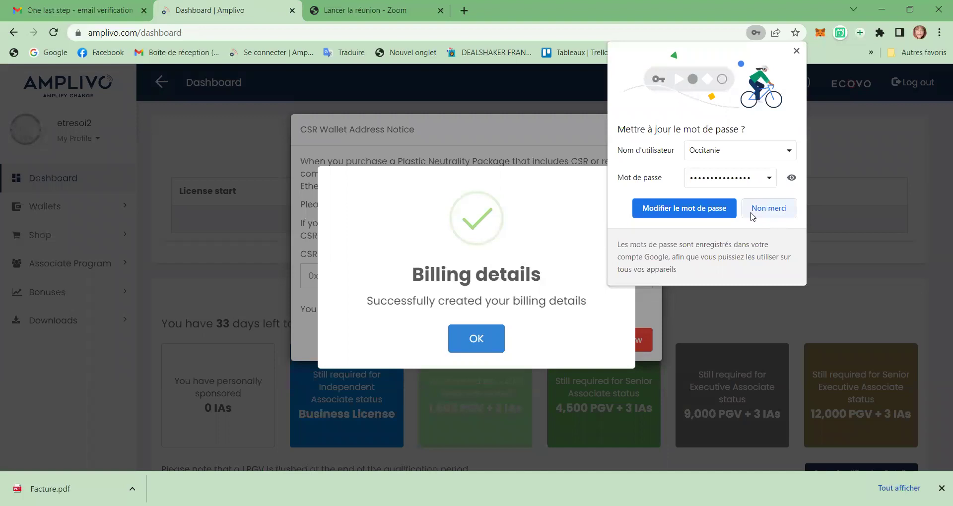
Step: Decline updating the browser password and acknowledge the billing-details confirmation
left_click(768, 209)
left_click(477, 342)
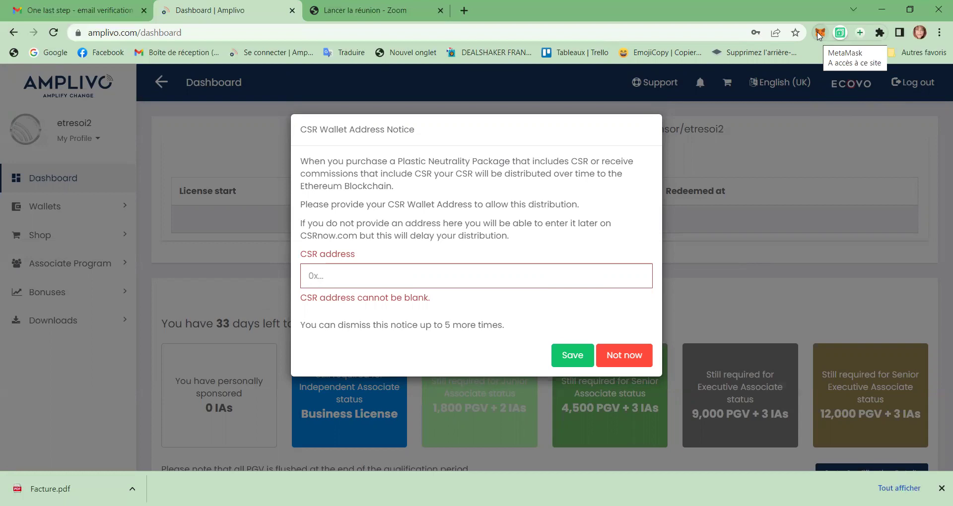
Step: Unlock MetaMask, retyping the wallet password after the first wrong attempt
left_click(818, 33)
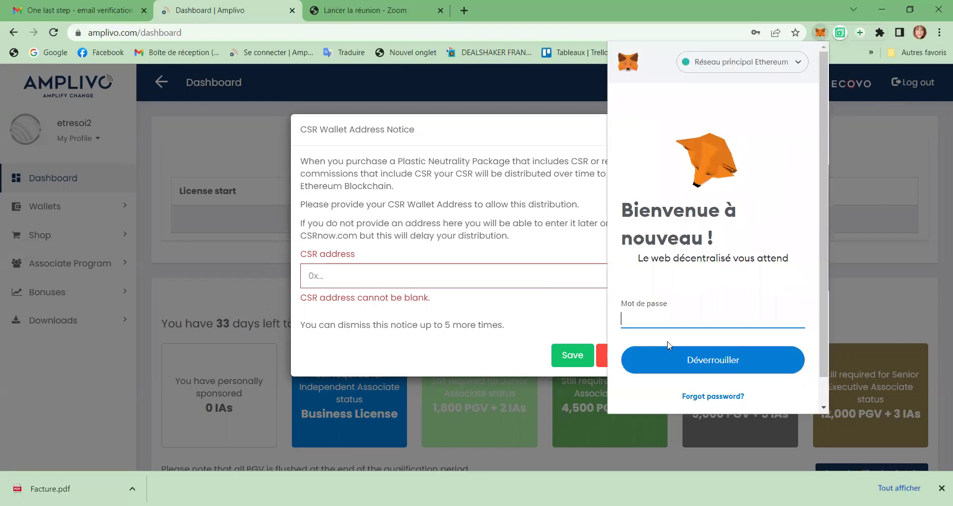
type("*******")
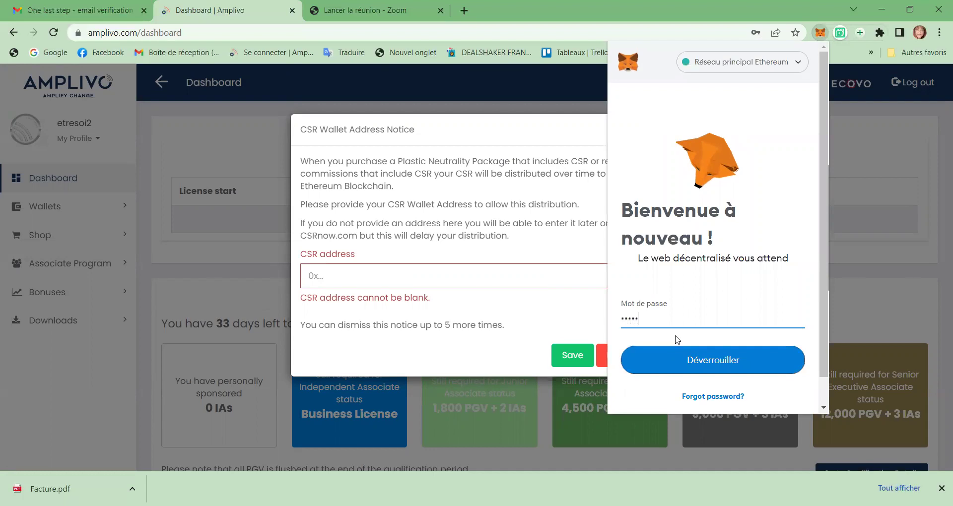
type("******")
key("Return")
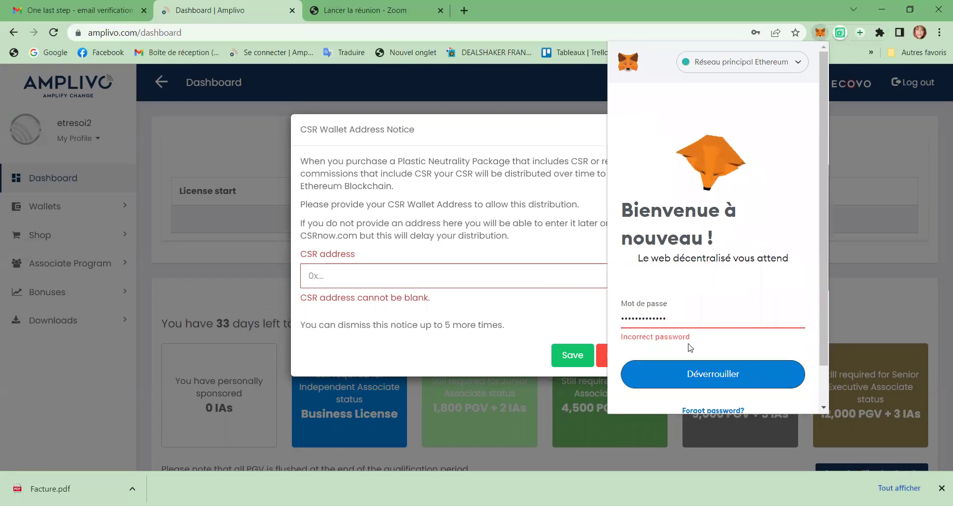
left_click_drag(676, 323, 611, 323)
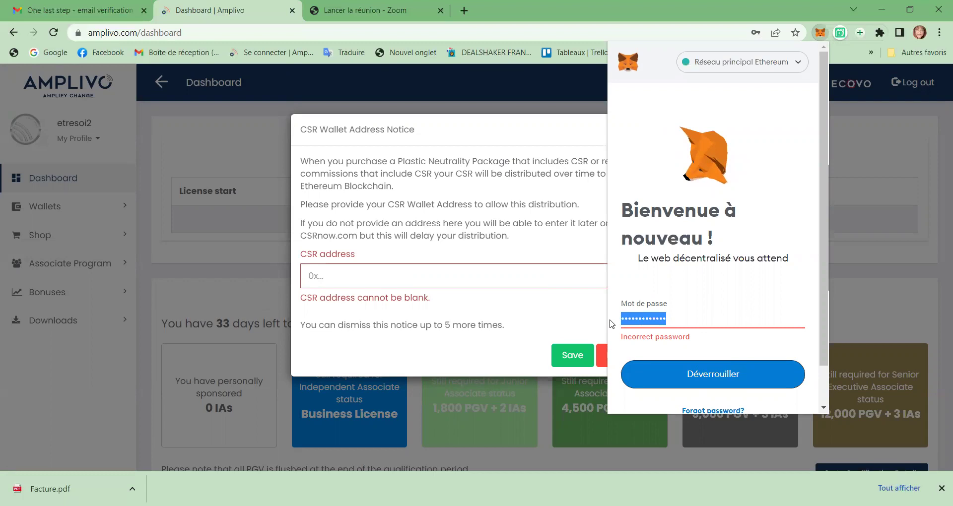
type("******")
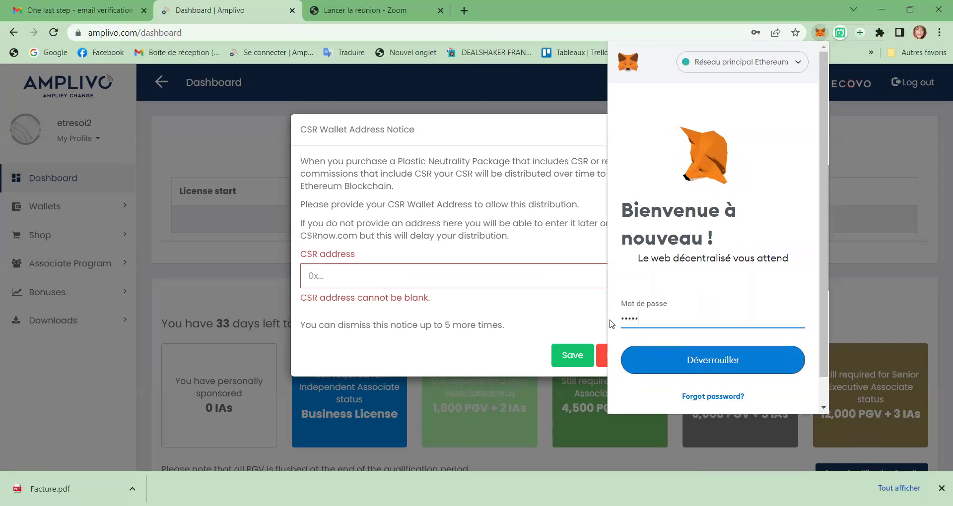
type("********")
left_click(711, 363)
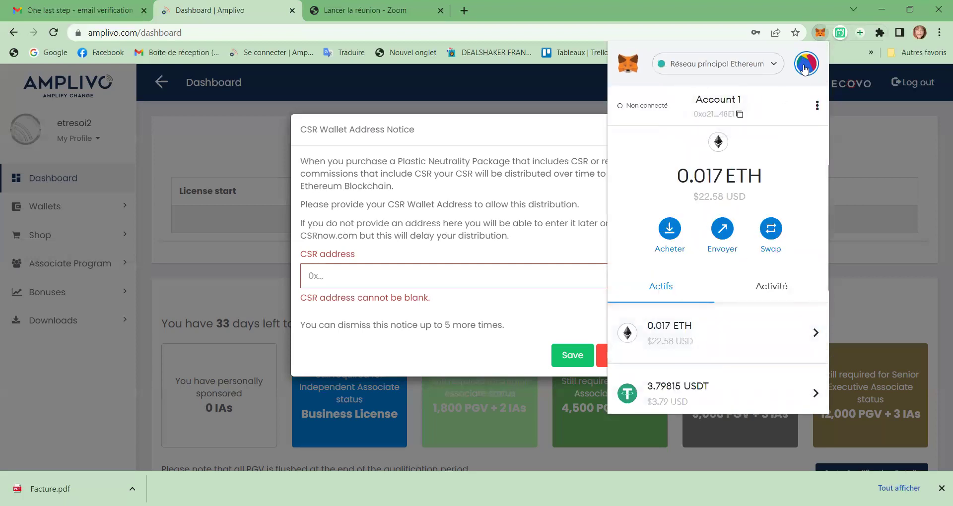
Step: Bring up MetaMask's list of wallet accounts
left_click(801, 68)
scroll(736, 194, "down", 3)
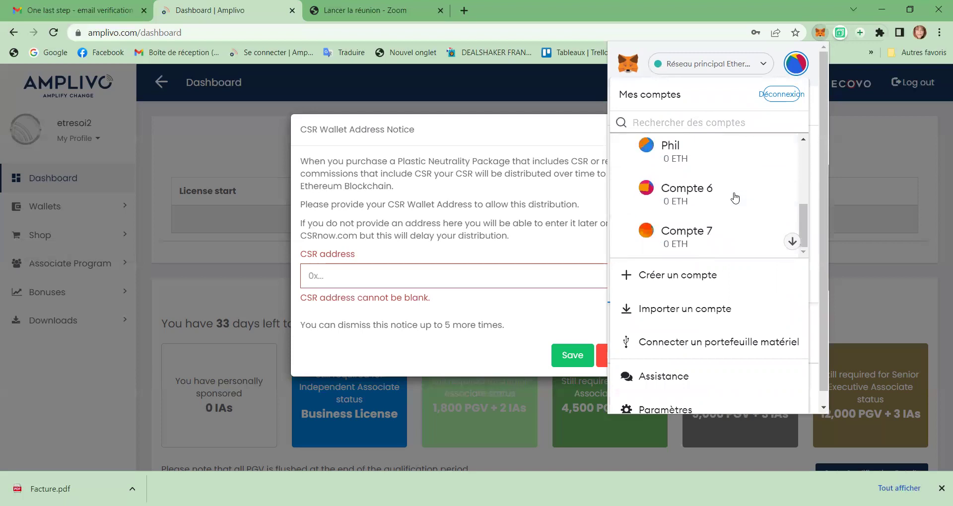
scroll(736, 199, "up", 3)
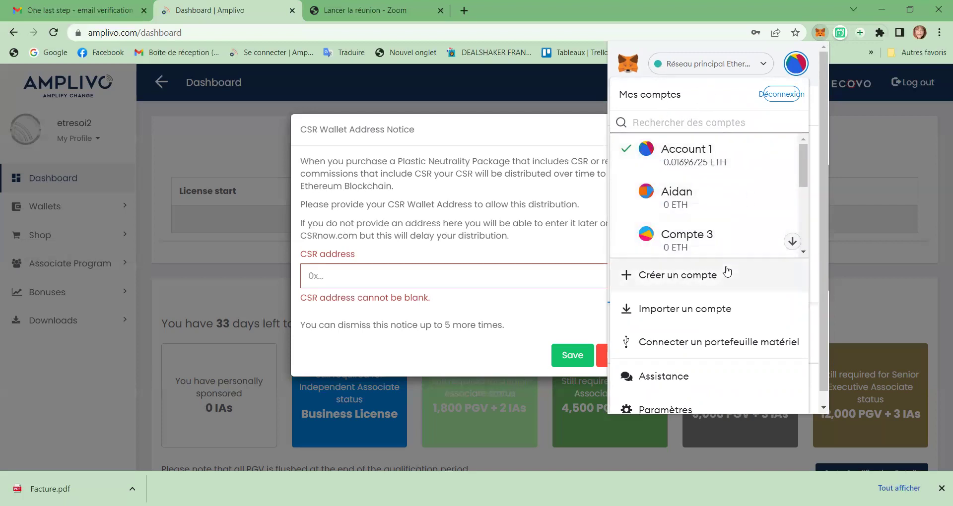
Step: Add a second MetaMask account, named with the Amplivo username, and copy its wallet address
left_click(703, 279)
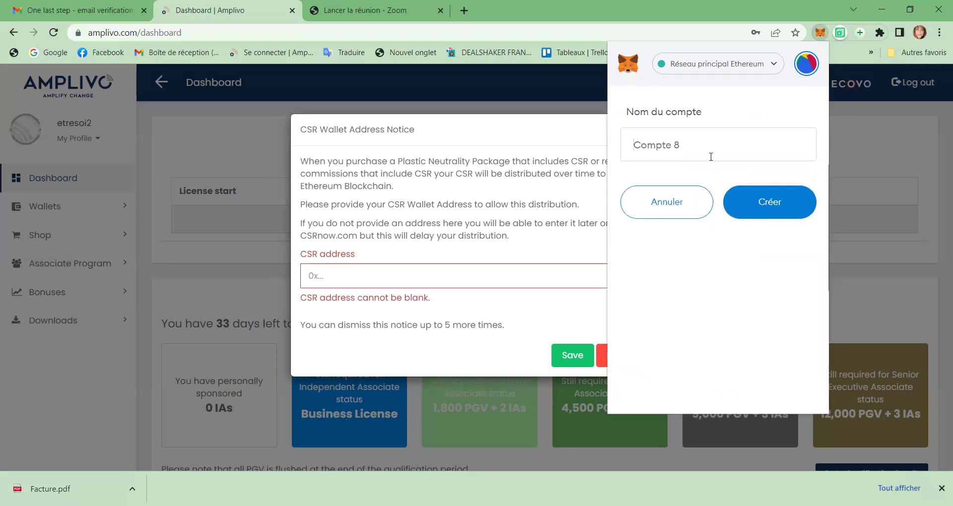
type("etreoi")
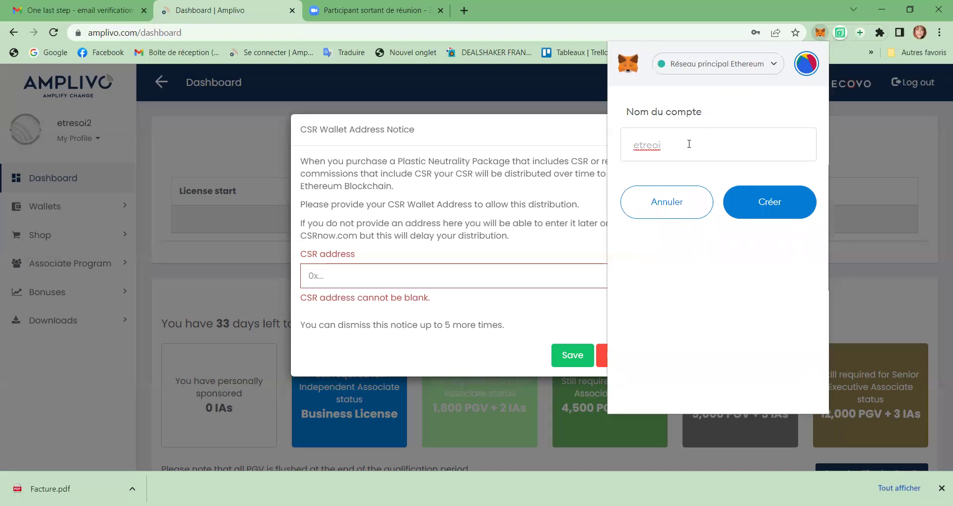
key("BackSpace")
key("BackSpace")
type("soi2")
left_click(771, 203)
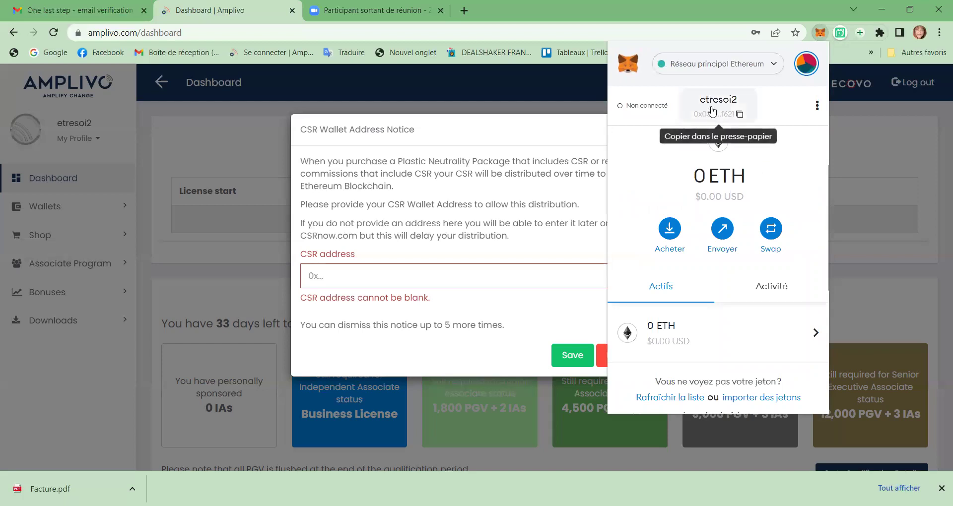
left_click(712, 113)
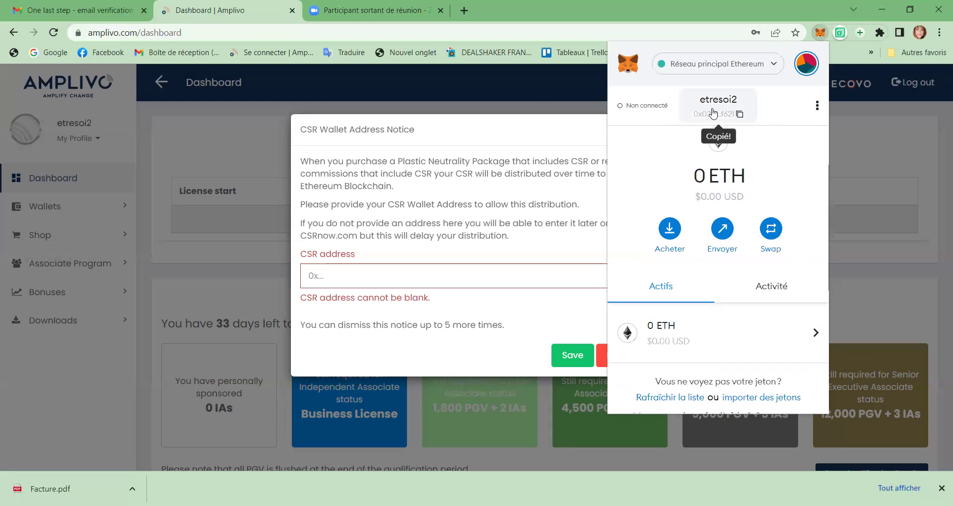
Step: Paste the copied wallet address into the CSR address field and save it
right_click(349, 276)
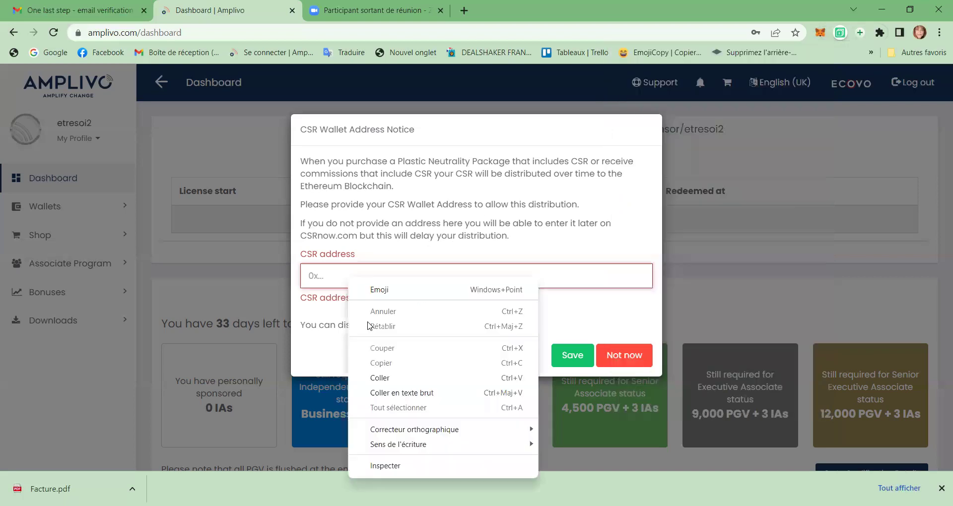
left_click(380, 376)
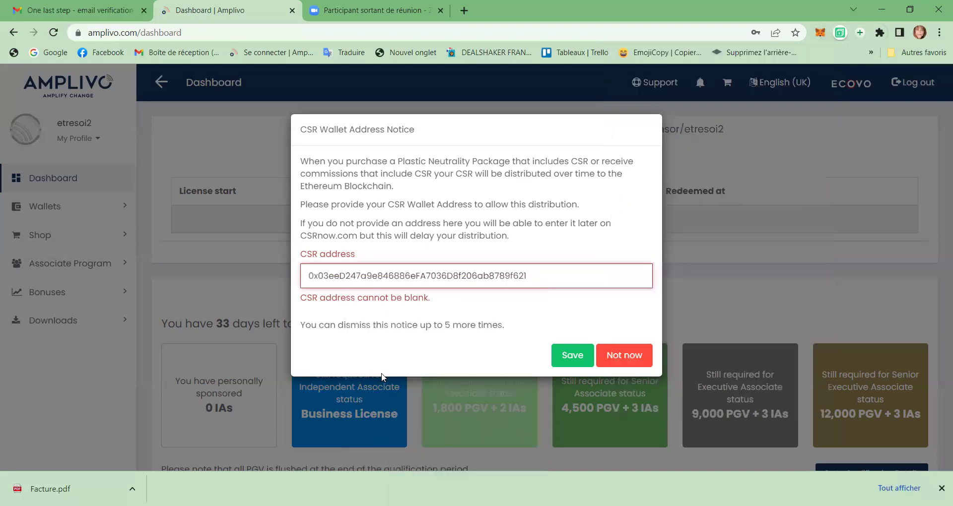
left_click(572, 362)
Step: Paste the address again as confirmation, enter the transaction password, and submit
right_click(345, 186)
left_click(376, 282)
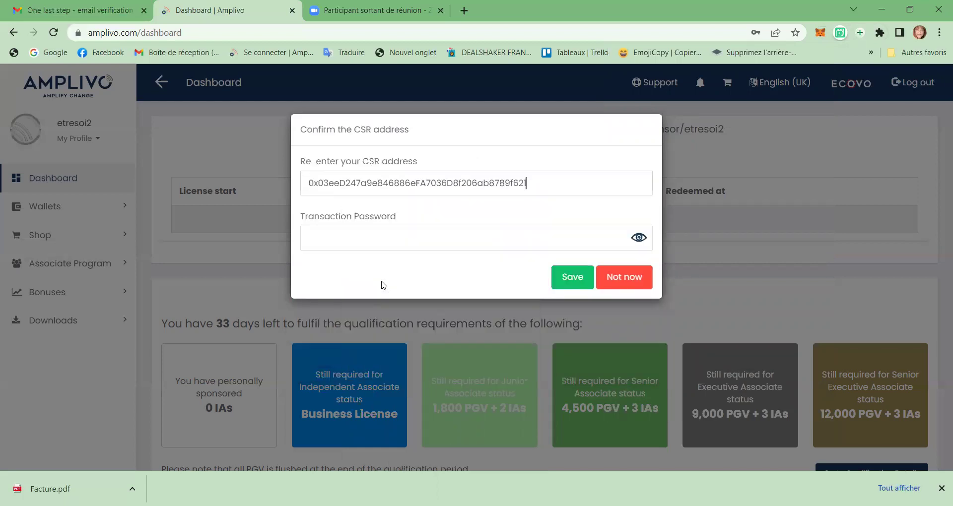
left_click(342, 238)
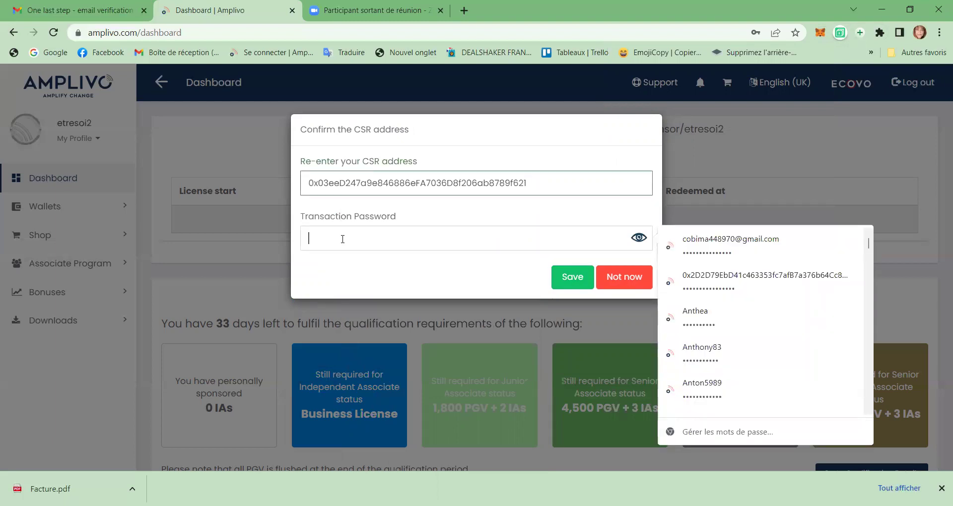
type("••••••")
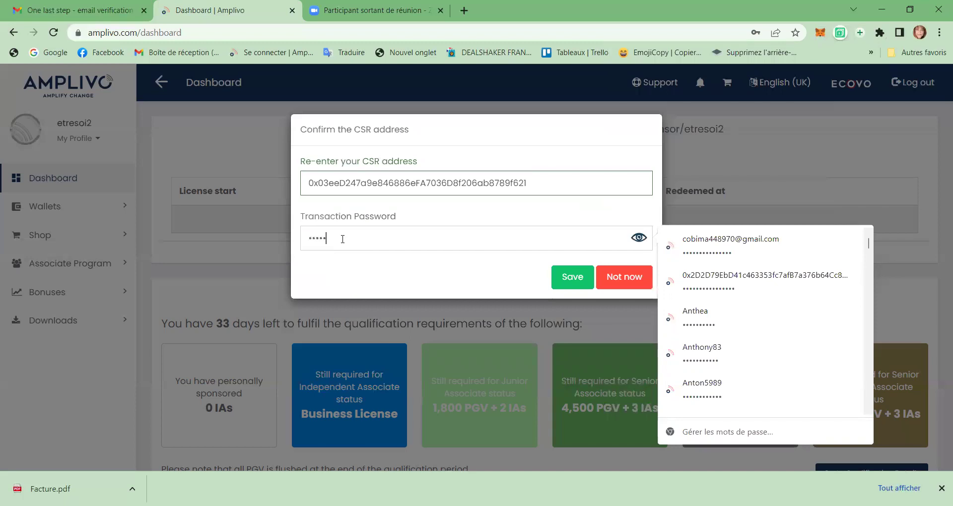
type("••••••••")
left_click(572, 278)
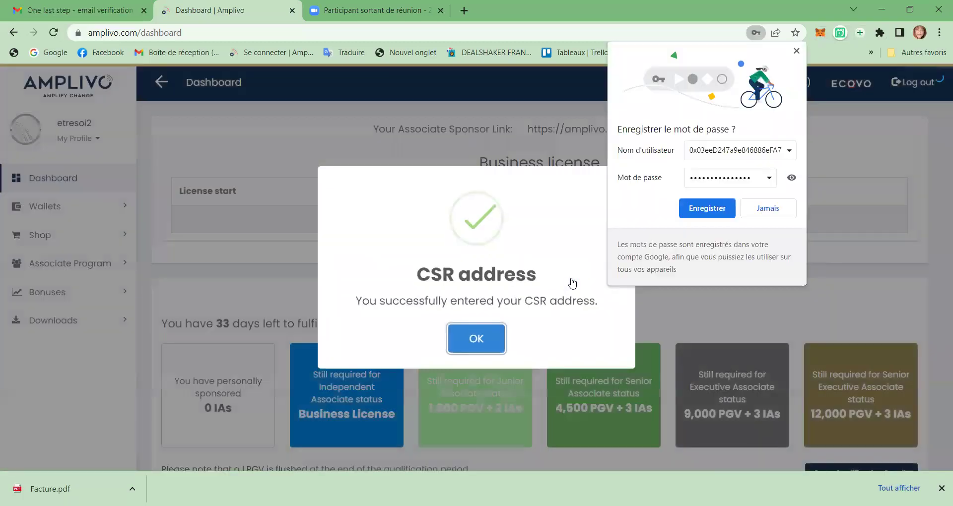
Step: Close the CSR success message and choose Jamais in Chrome's save-password offer
left_click(481, 344)
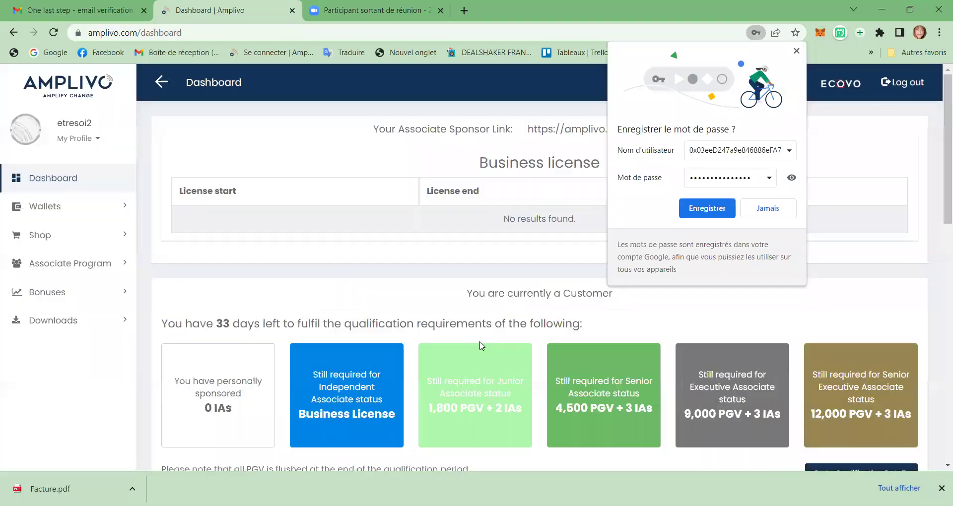
left_click(759, 209)
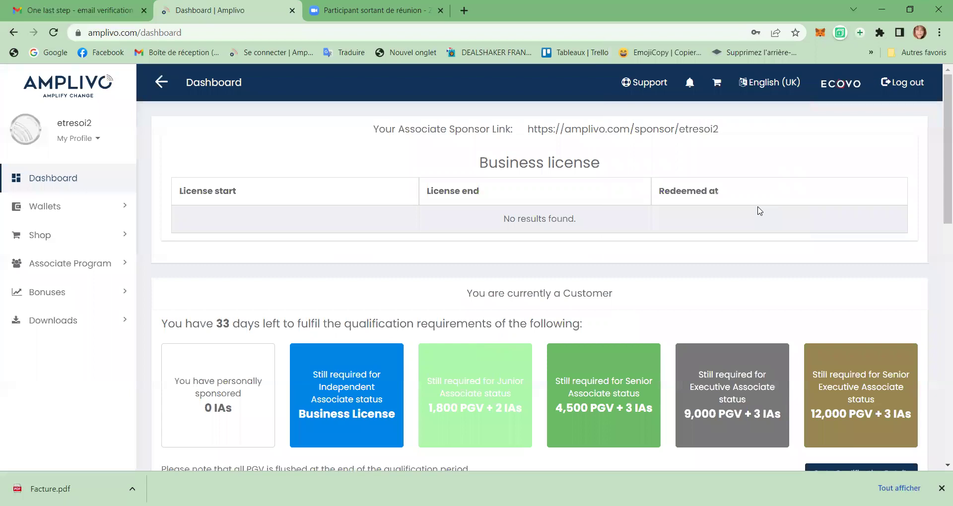